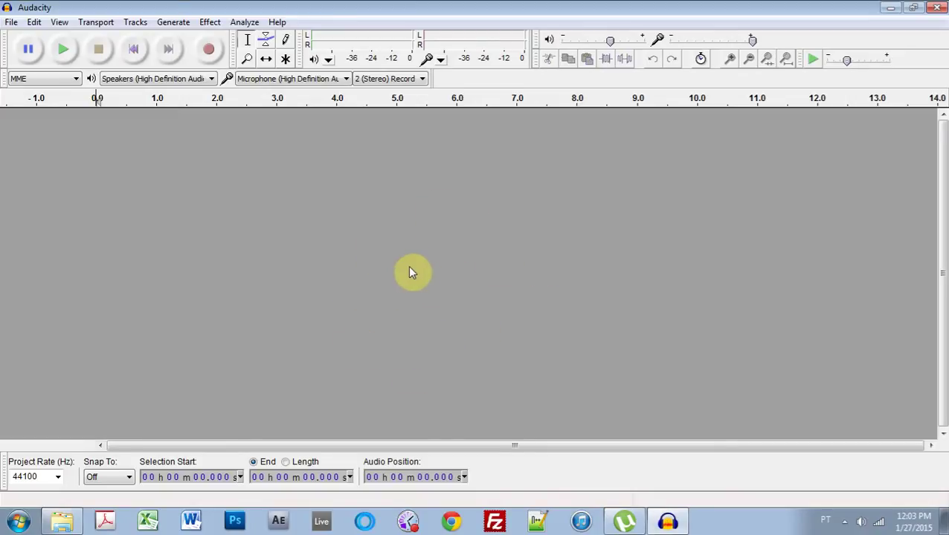
- Open Run DMC - King Of Rock.mogg from Desktop > MOGG Files as separate tracks
left_click(13, 23)
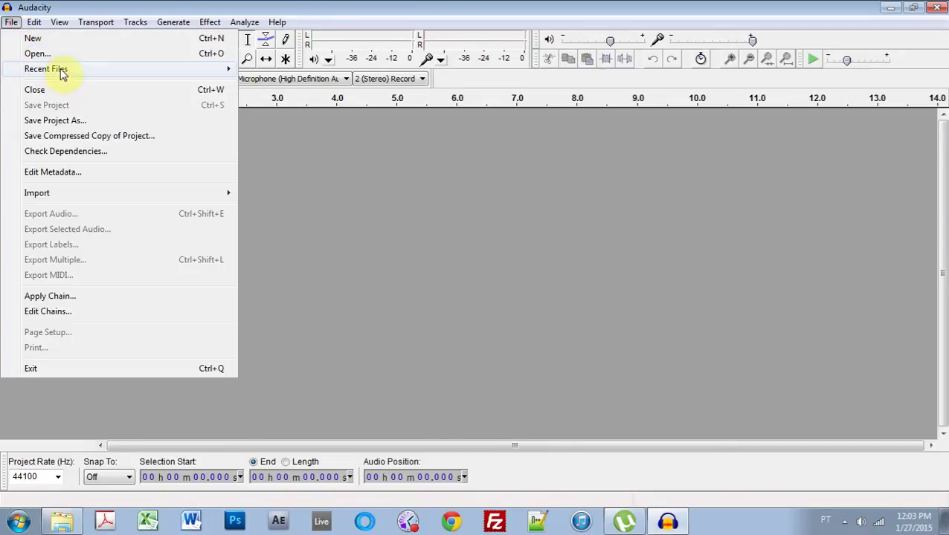
left_click(59, 61)
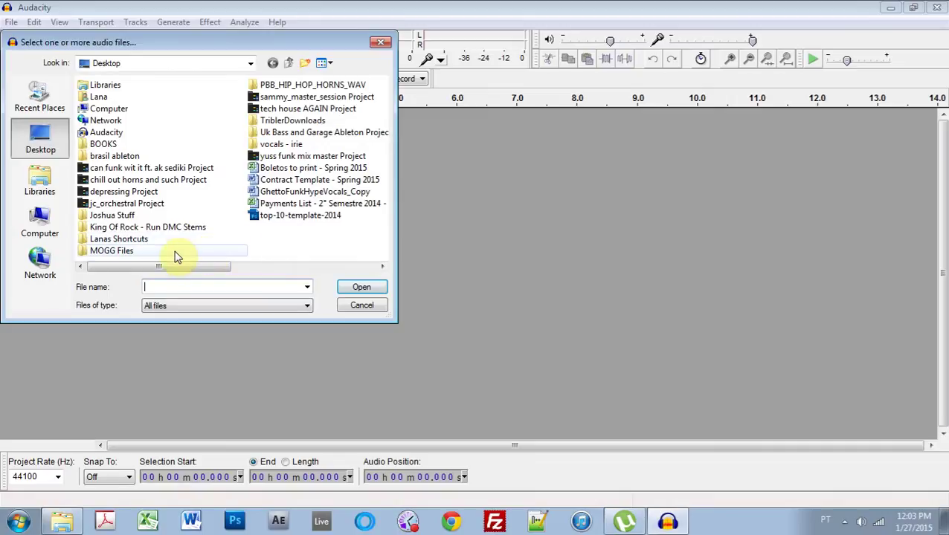
double_click(111, 251)
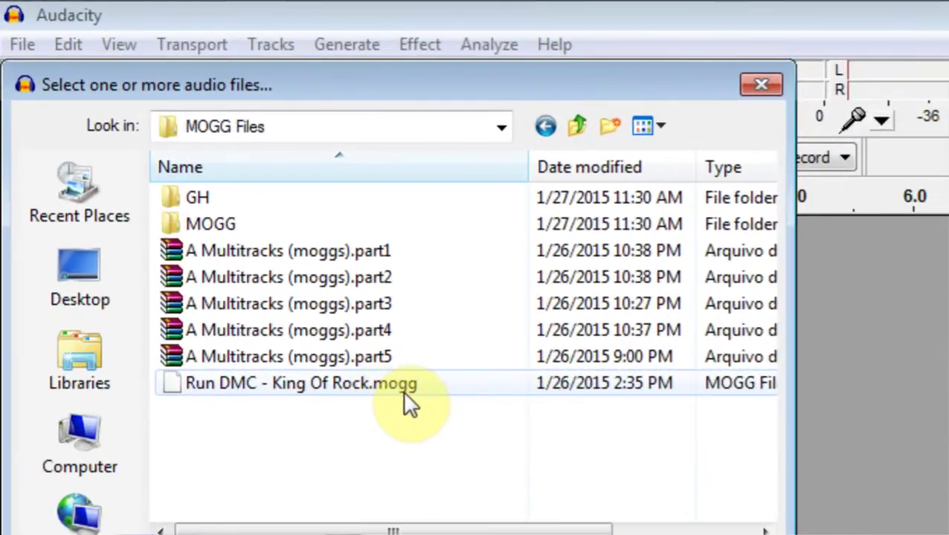
double_click(275, 386)
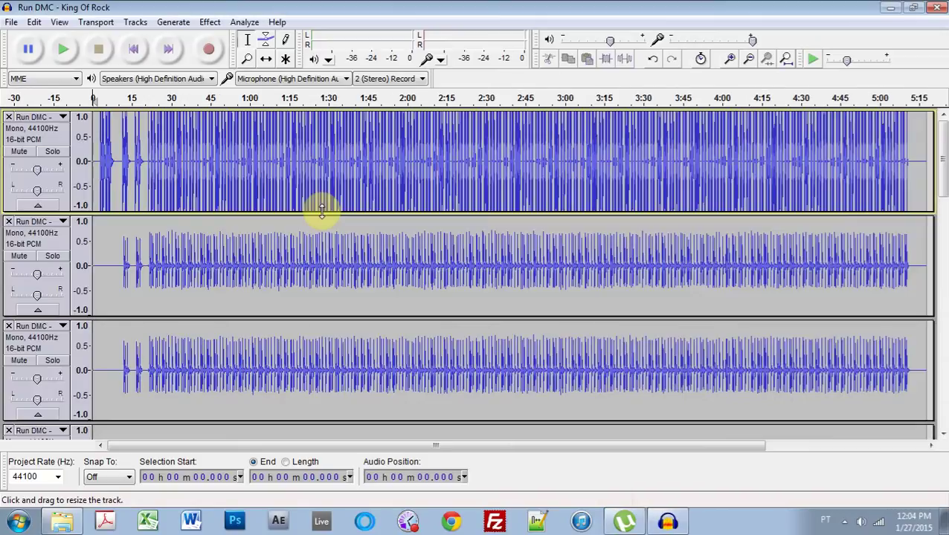
- Solo the first track and audition it from 1:06.7
mouse_move(941, 160)
left_mouse_down()
mouse_move(942, 396)
mouse_move(941, 171)
mouse_move(926, 180)
mouse_move(937, 155)
left_mouse_up()
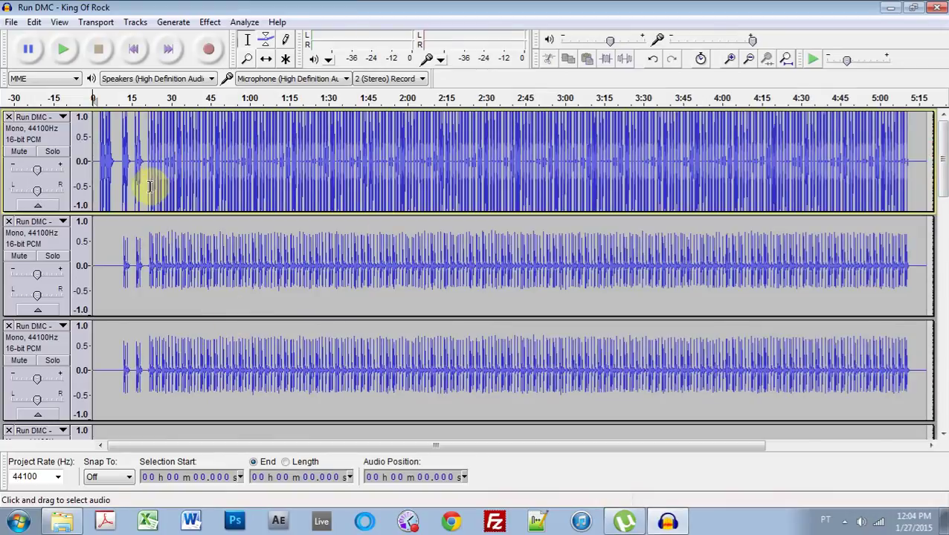
left_click(58, 153)
left_click(267, 164)
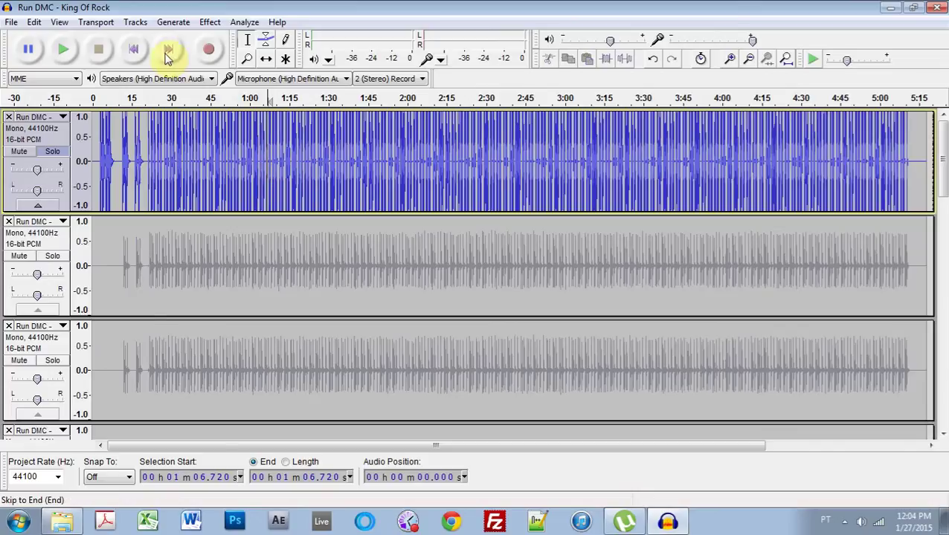
left_click(64, 50)
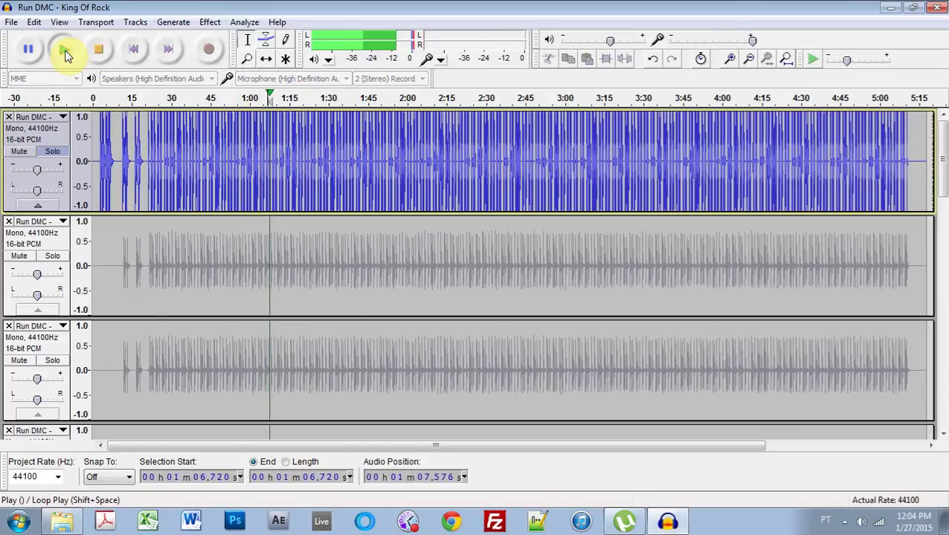
left_click(102, 51)
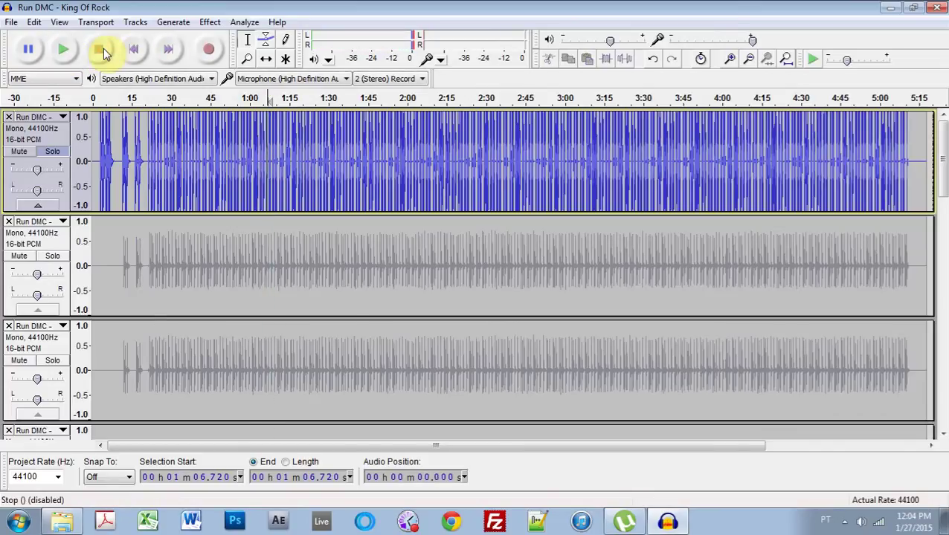
- Unsolo track 1, then pan track 2 fully right and track 3 fully left
left_click(53, 151)
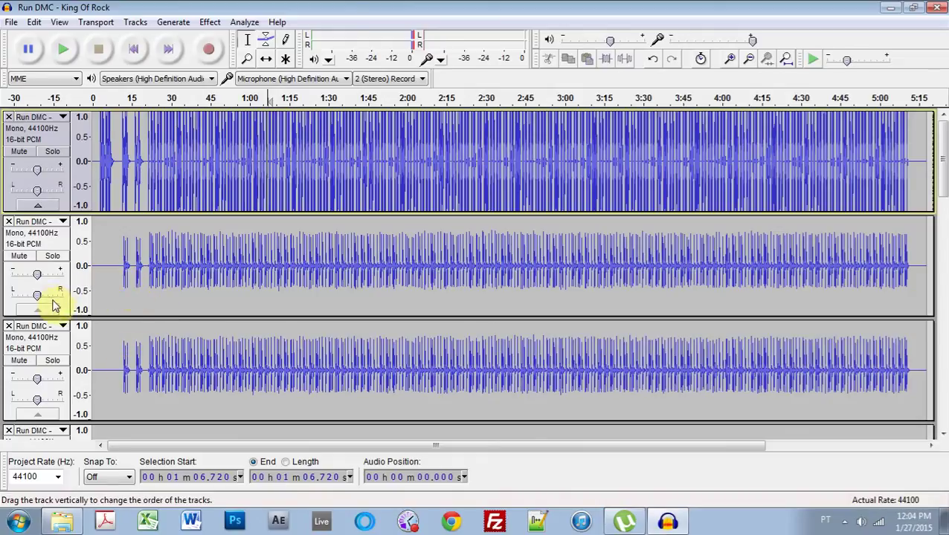
left_click_drag(36, 295, 64, 298)
left_click_drag(38, 398, 11, 402)
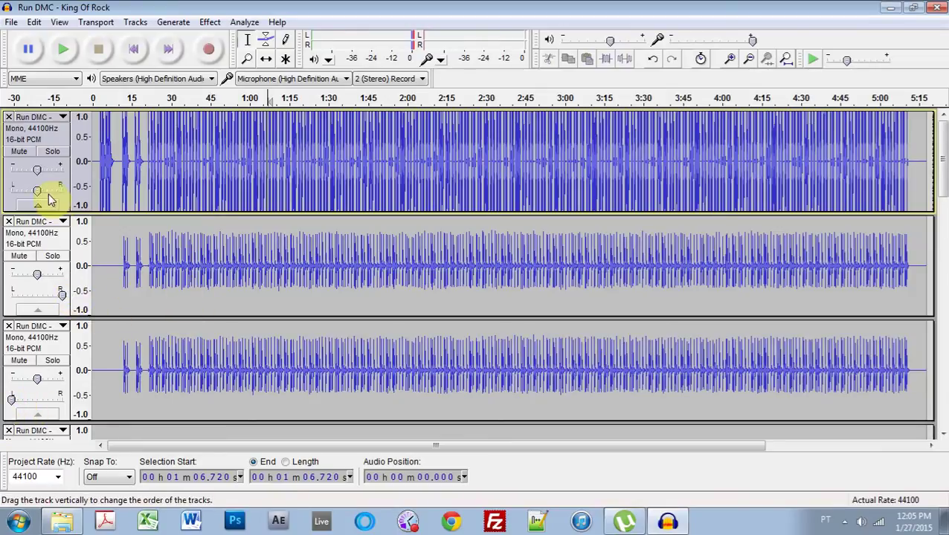
- Solo the second and third tracks together and play them from 36.417 s
left_click(52, 256)
left_click(52, 360)
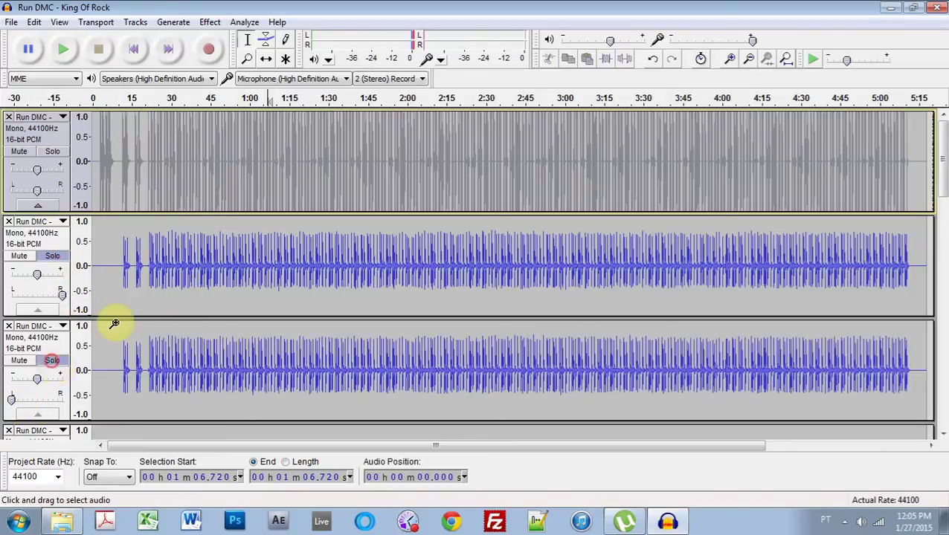
left_click(188, 272)
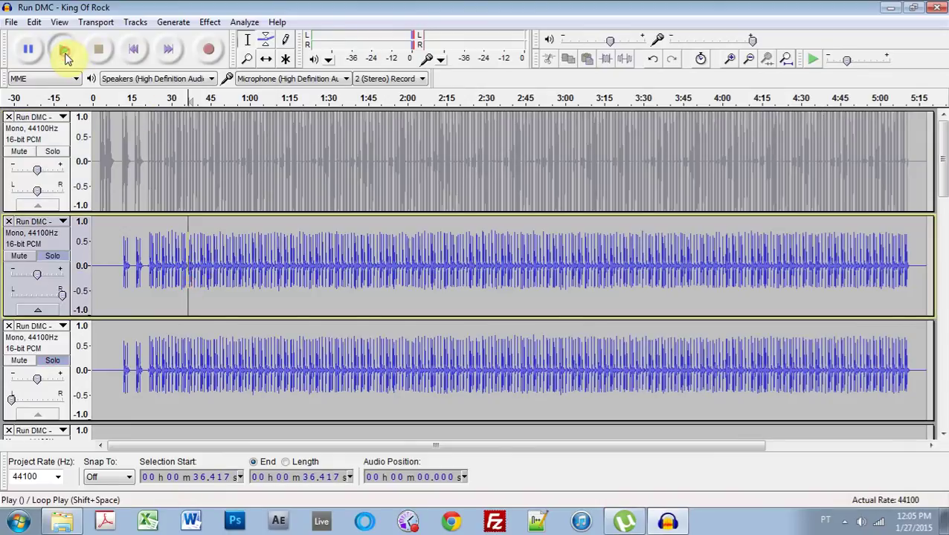
left_click(64, 50)
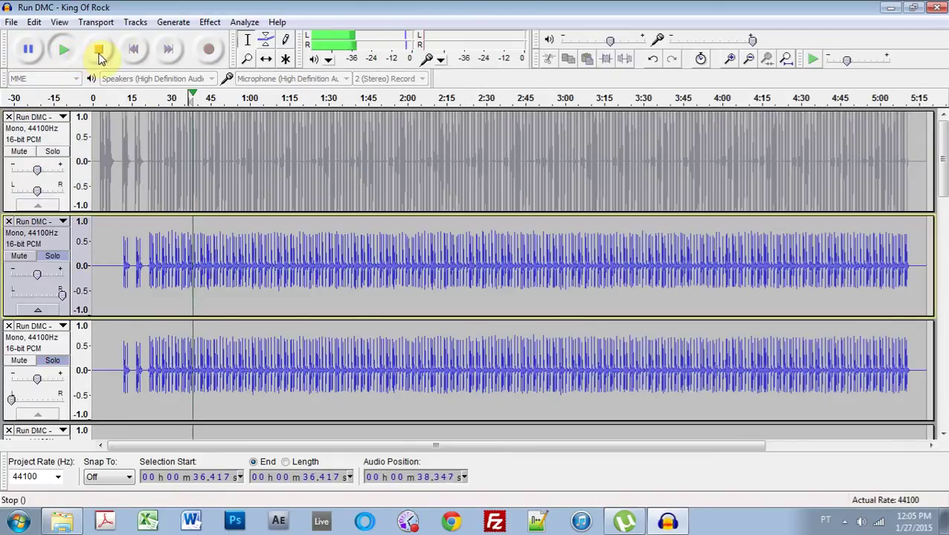
left_click(98, 52)
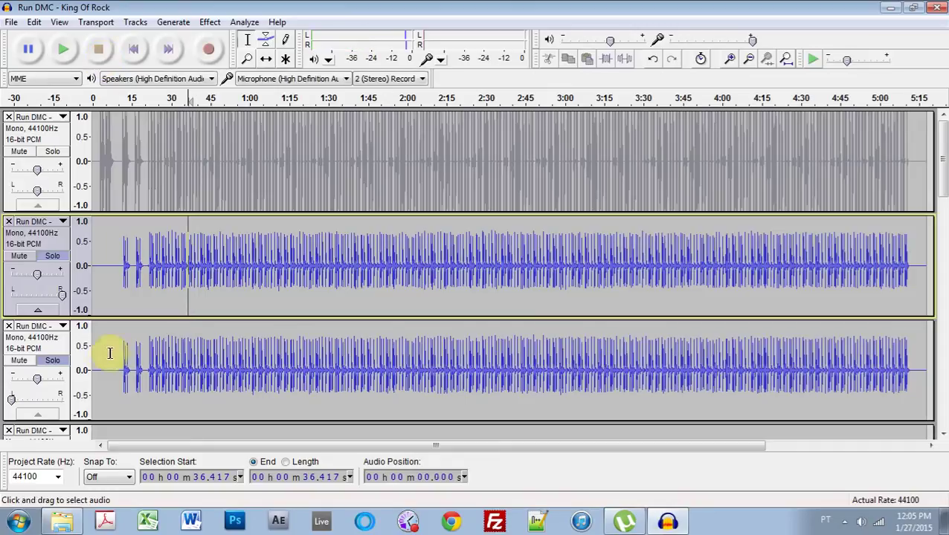
- Bring the second and third tracks' pan back toward centre, unsolo them, and scroll through the tracks
left_click(63, 293)
left_click_drag(63, 293, 37, 295)
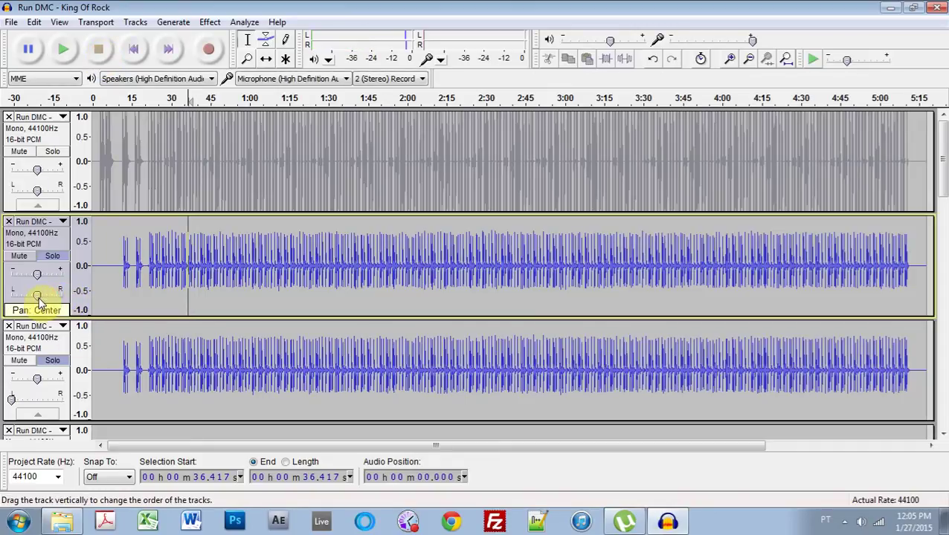
left_click_drag(11, 400, 35, 400)
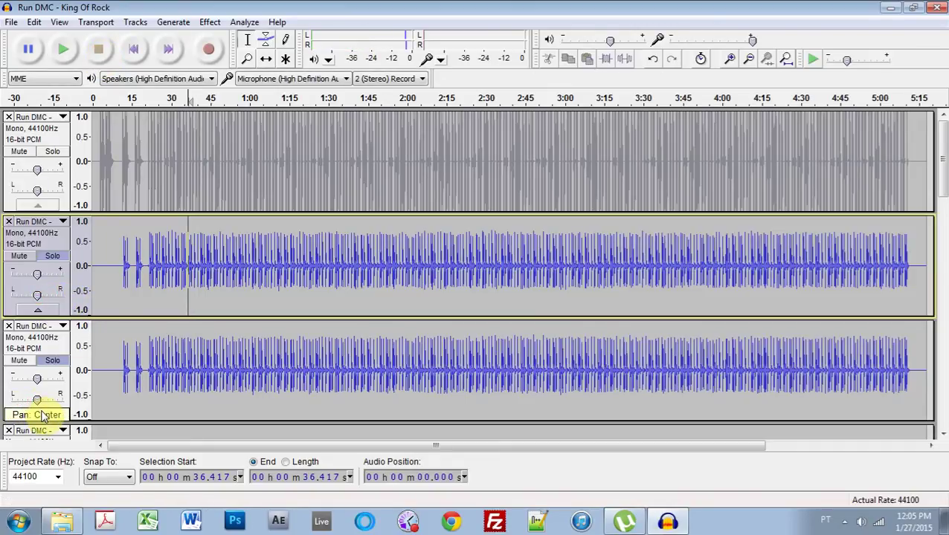
scroll(117, 377, "down", 3)
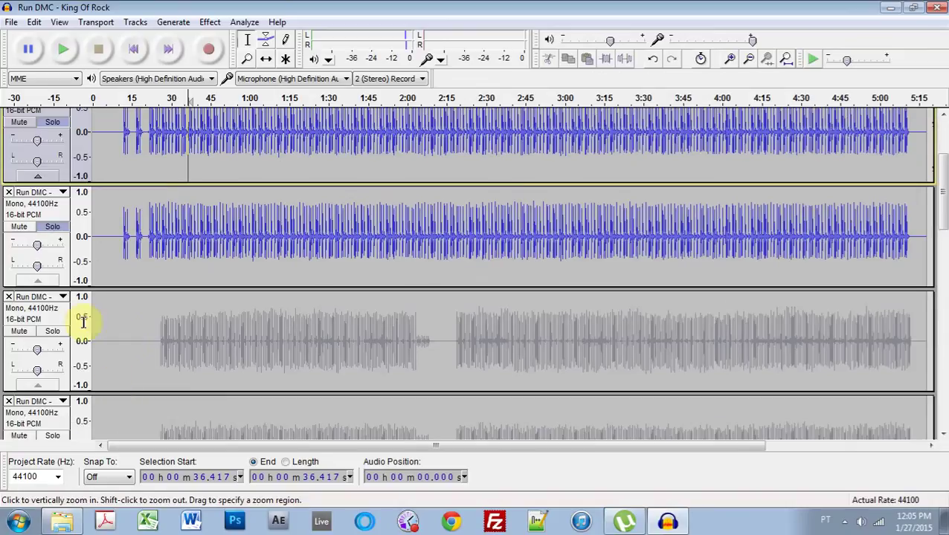
left_click(64, 223)
left_click(50, 121)
left_click(55, 226)
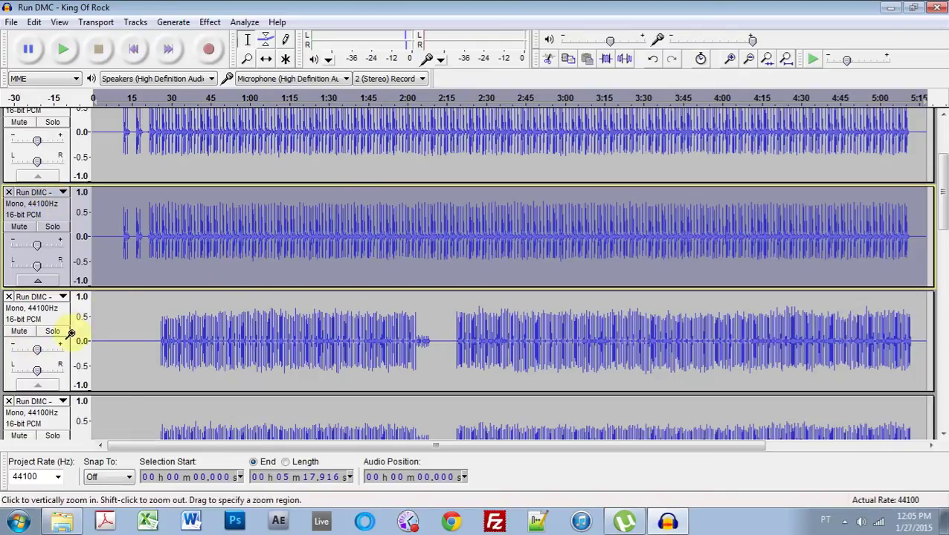
scroll(149, 297, "down", 1)
scroll(192, 275, "down", 2)
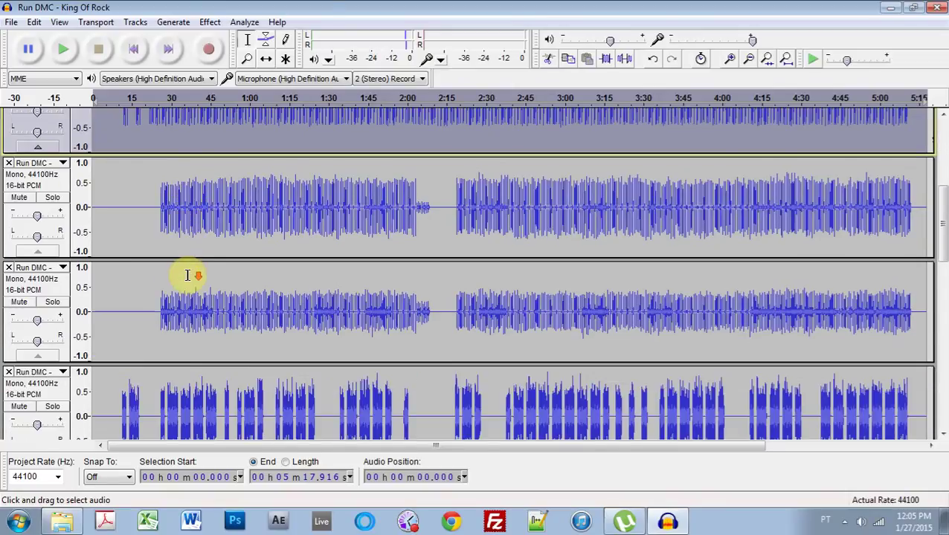
left_click_drag(941, 223, 943, 163)
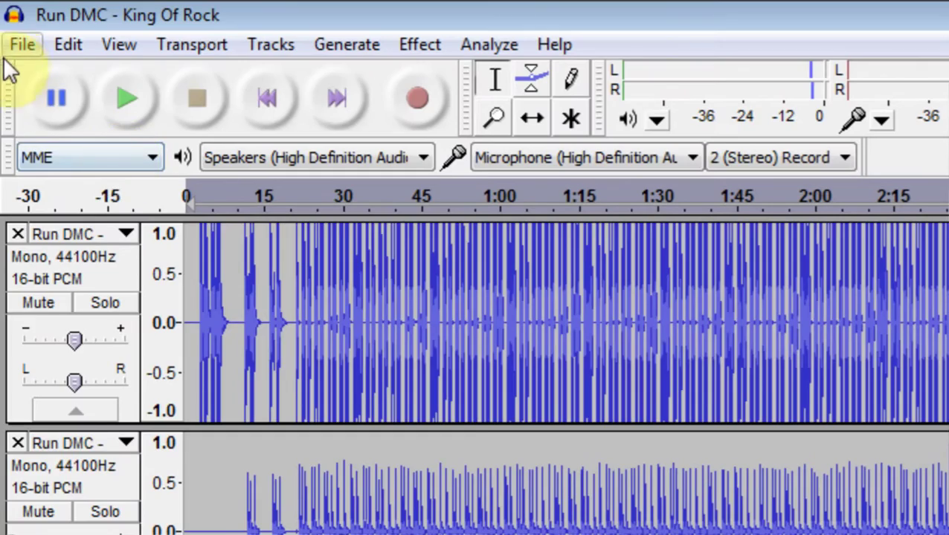
- Export Multiple as WAV signed 16-bit PCM, numbering files before track names
left_click(19, 37)
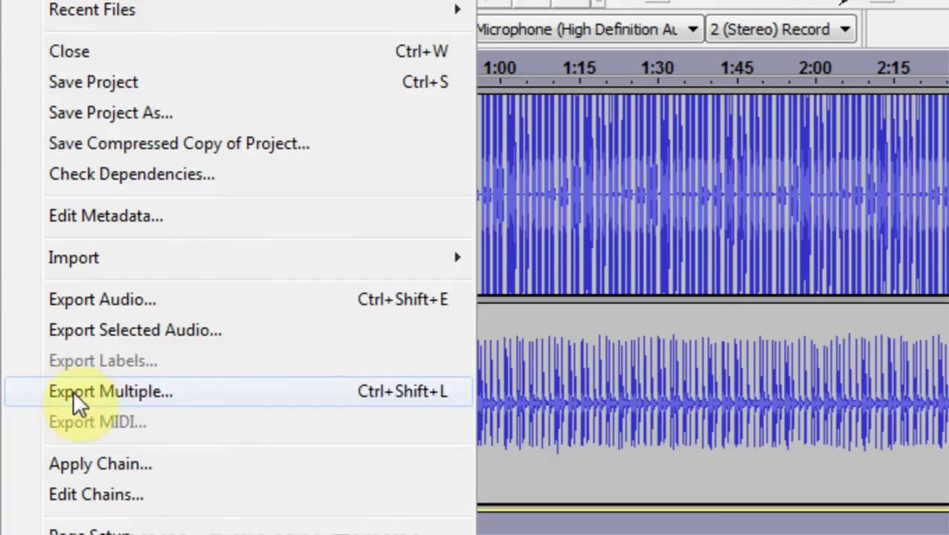
left_click(90, 388)
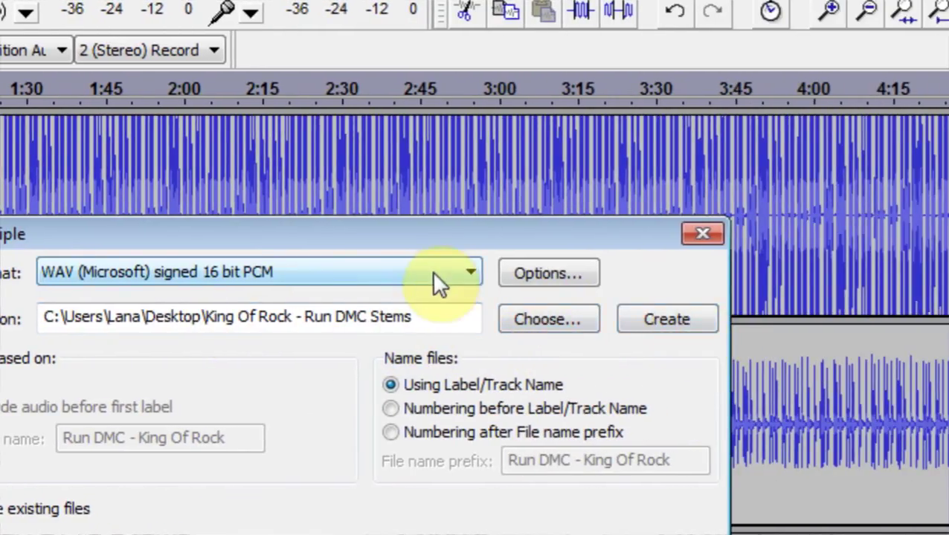
left_click(432, 274)
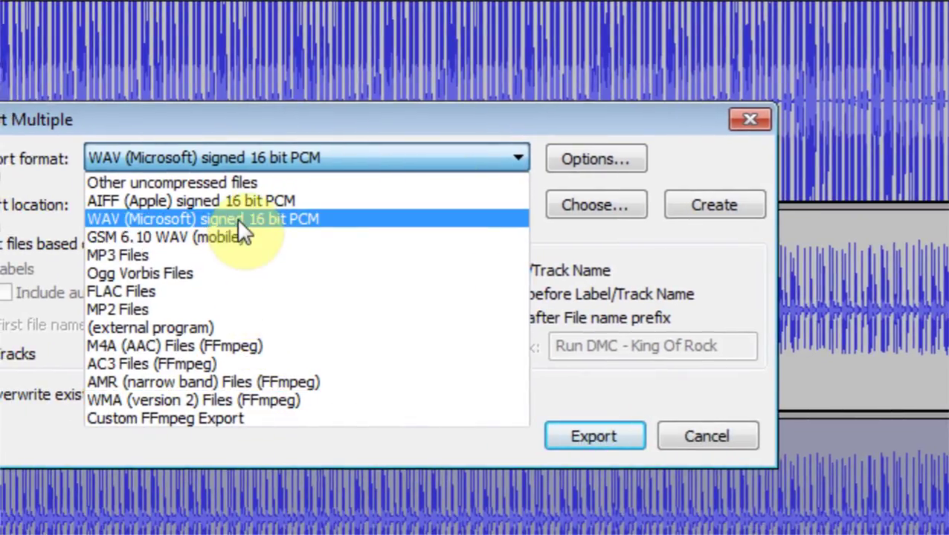
left_click(237, 218)
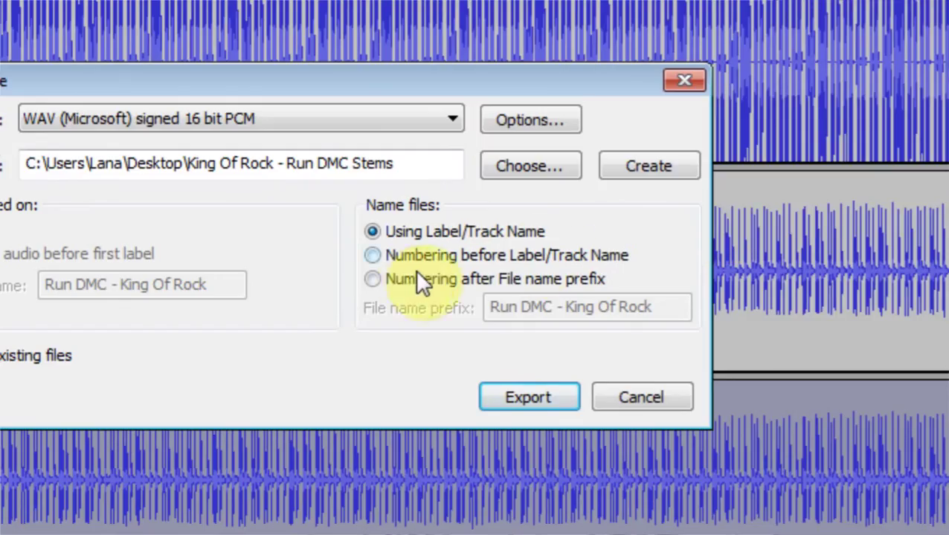
left_click(372, 255)
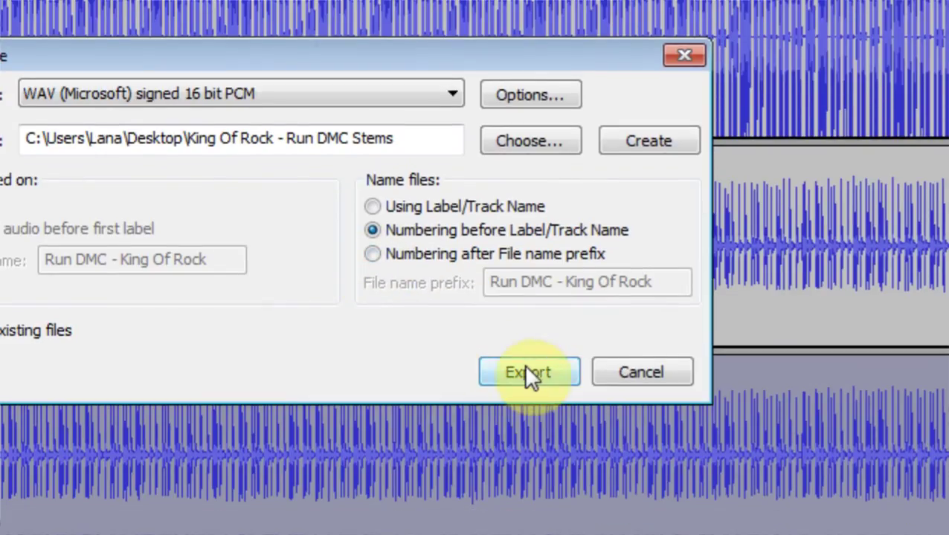
left_click(530, 374)
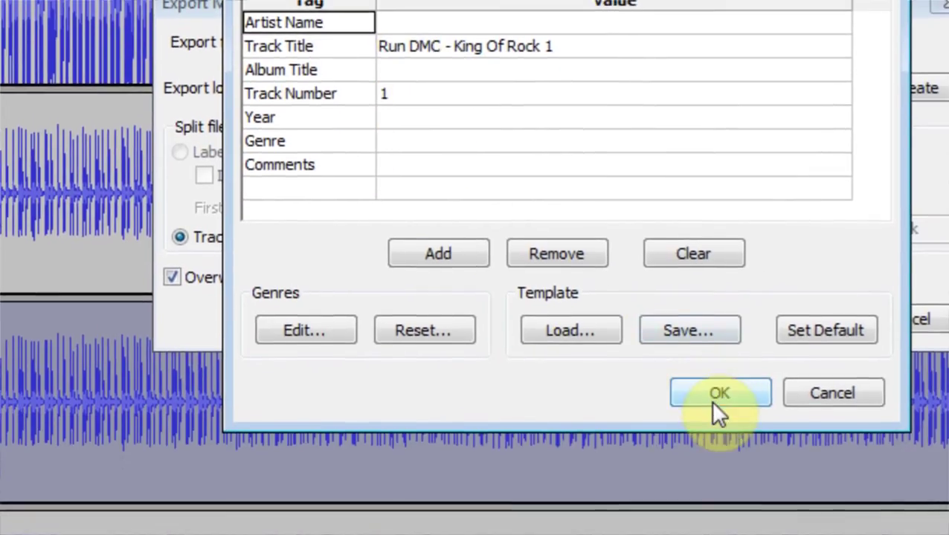
- Accept the metadata for each track and dismiss the 12-files-exported report
left_click(710, 394)
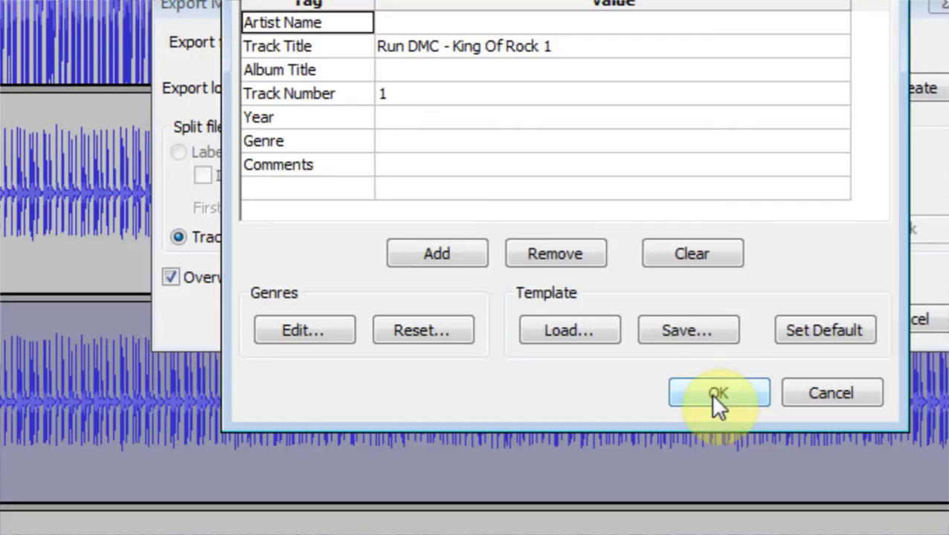
left_click(710, 392)
left_click(711, 393)
left_click(711, 393)
left_click(710, 393)
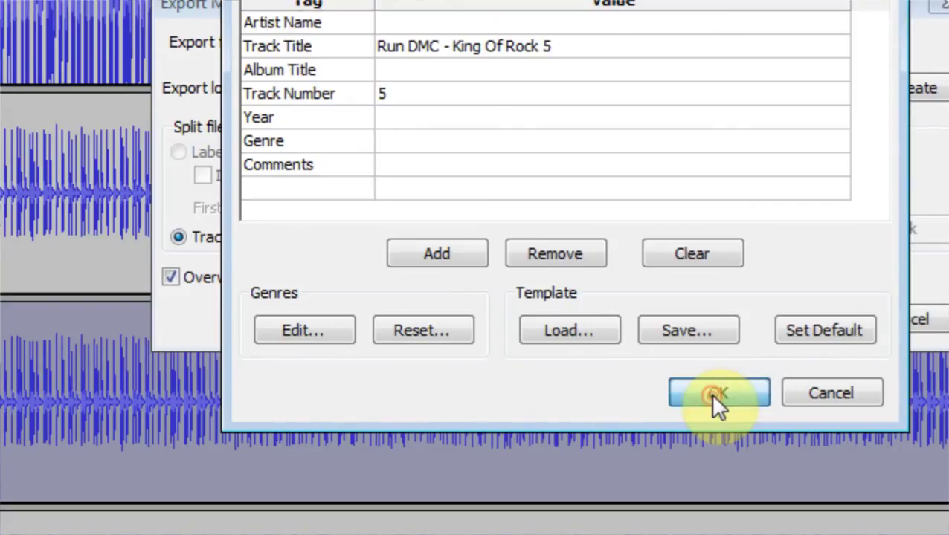
left_click(711, 393)
left_click(710, 392)
left_click(710, 393)
left_click(710, 392)
left_click(711, 393)
left_click(710, 393)
left_click(710, 393)
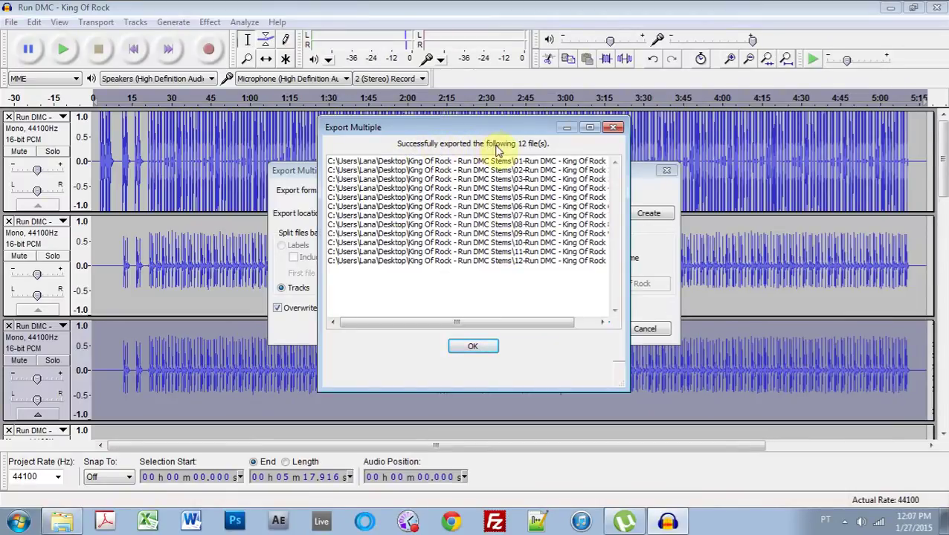
left_click(476, 350)
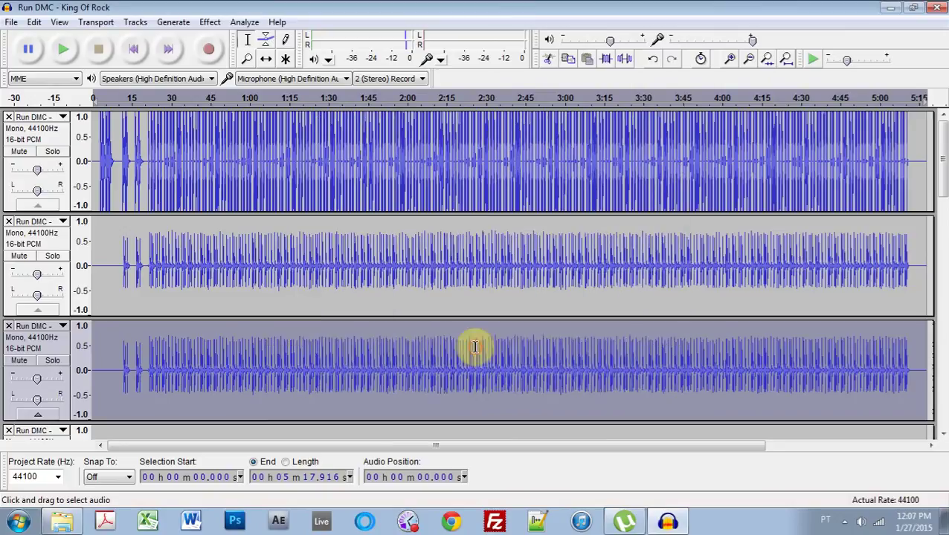
- Check the stems folder in Explorer and preview 01-Run DMC - King Of Rock 1 in Media Player
left_click(62, 520)
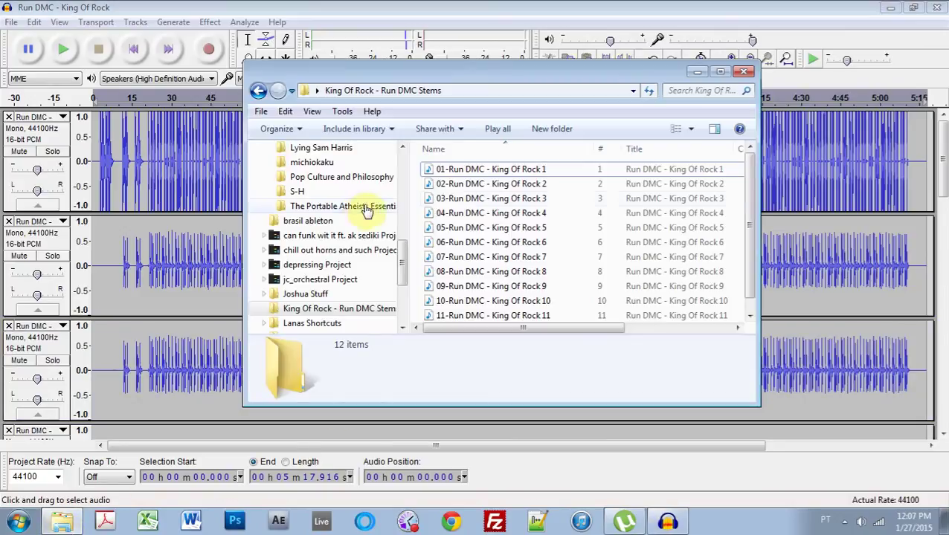
left_click(465, 169)
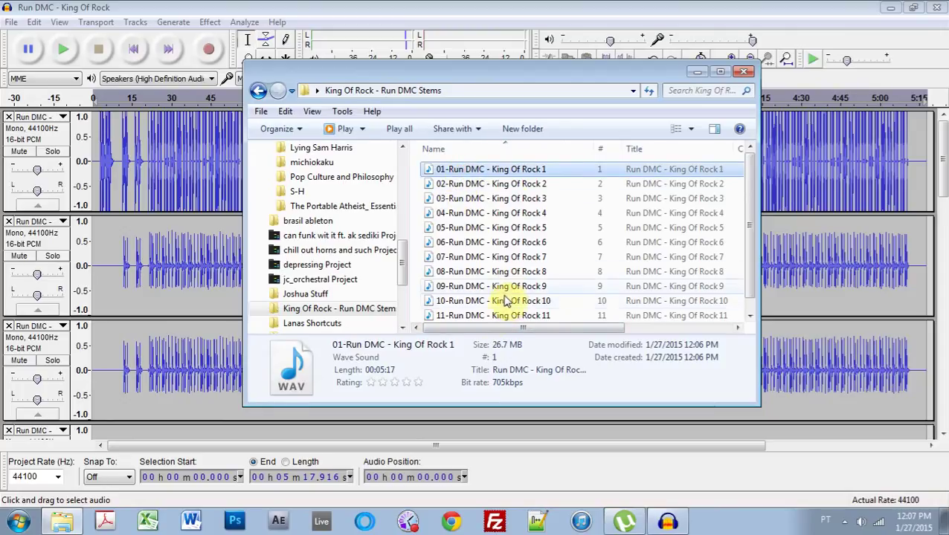
double_click(507, 168)
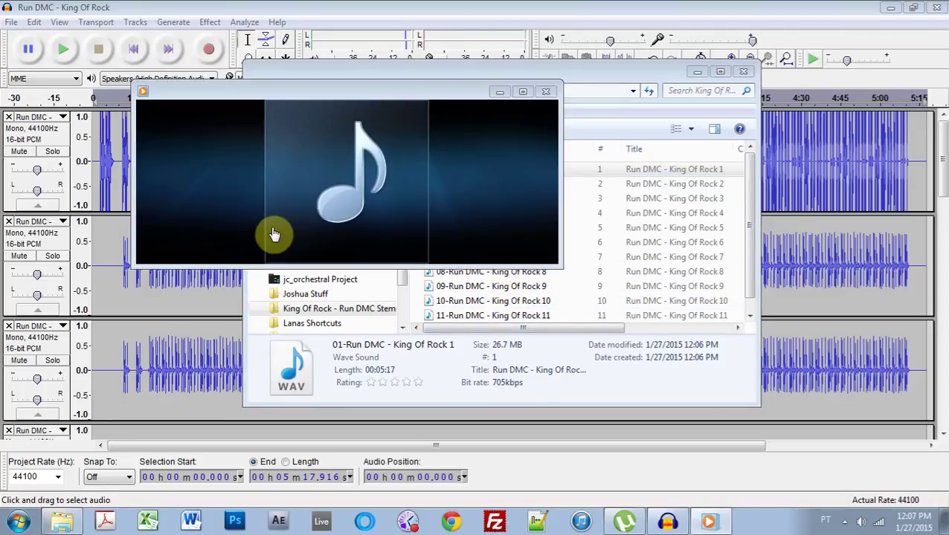
left_click(546, 94)
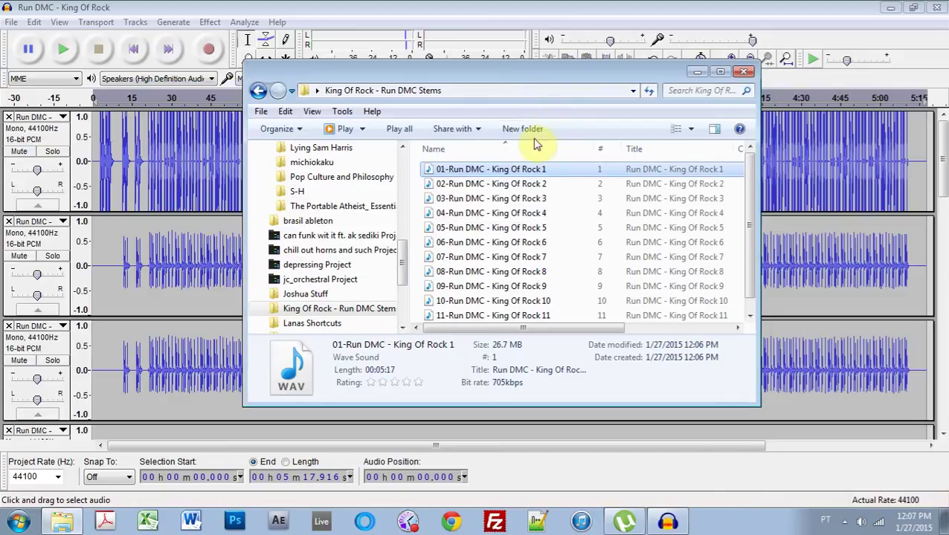